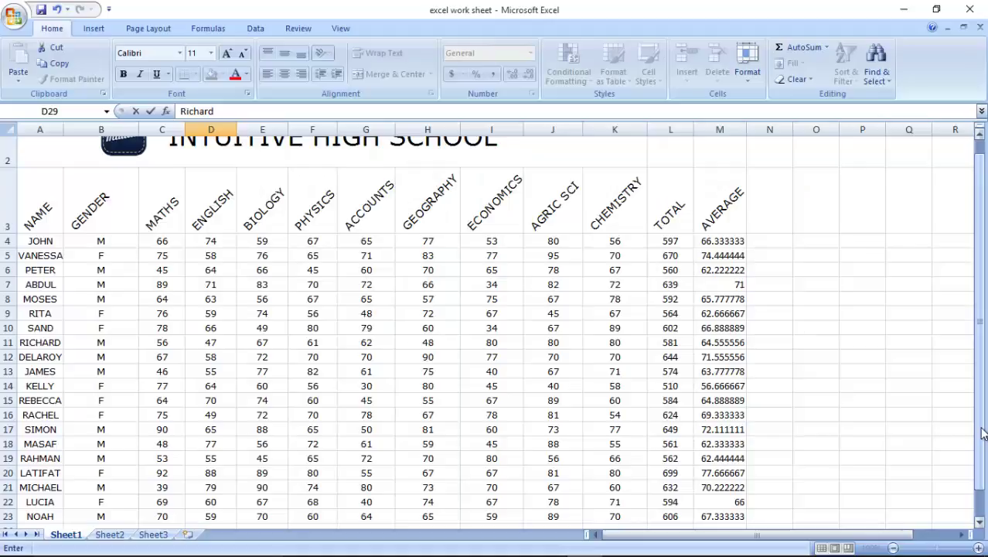
# - Add the column heading GRADE in cell N3, next to the AVERAGE heading
pyautogui.moveTo(982, 433); pyautogui.dragTo(983, 413)
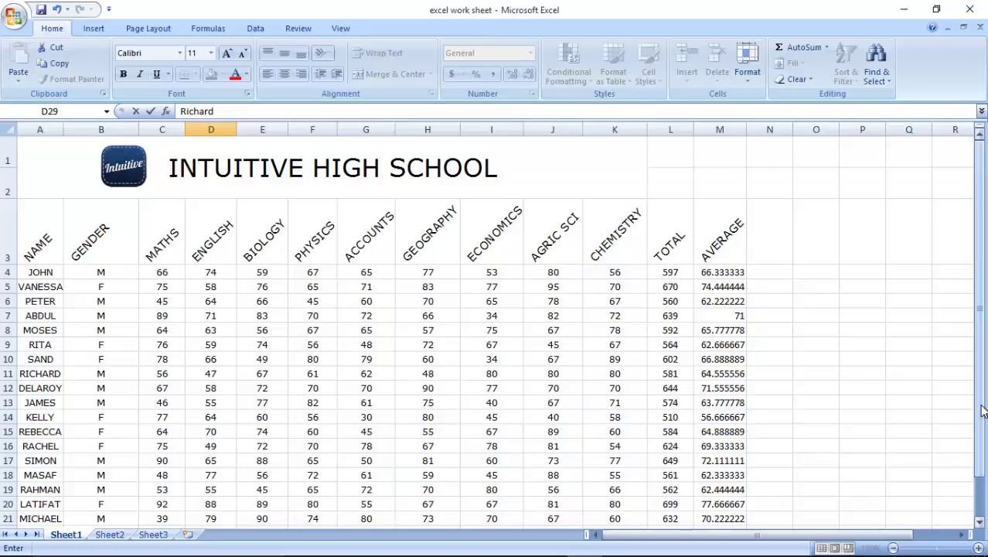
pyautogui.click(767, 232)
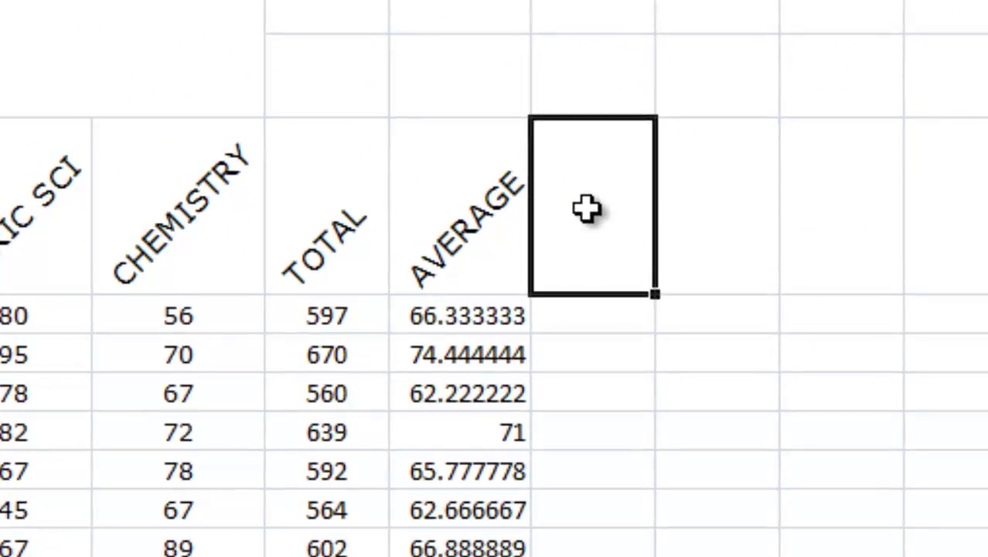
pyautogui.doubleClick(586, 207)
pyautogui.write('GRADE')
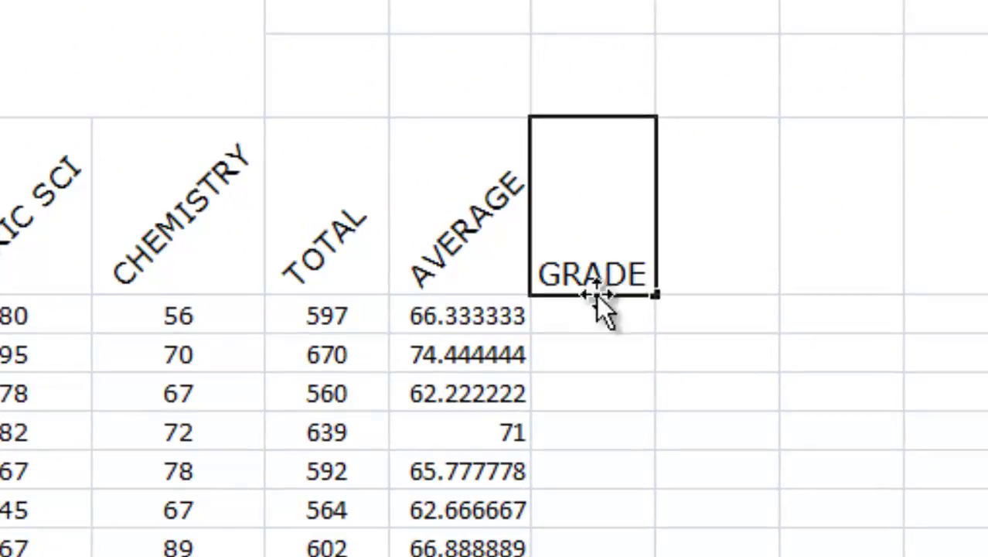
pyautogui.click(597, 354)
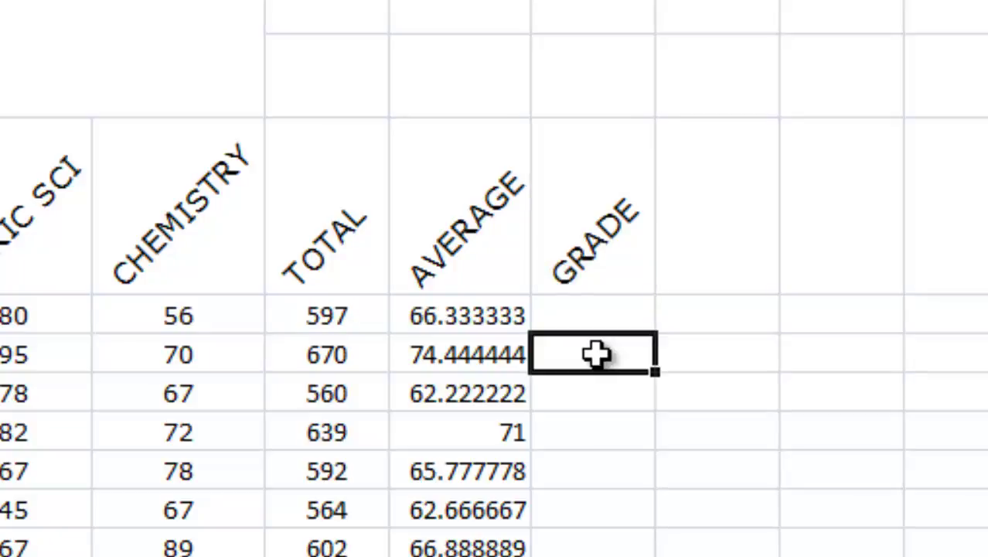
pyautogui.click(615, 315)
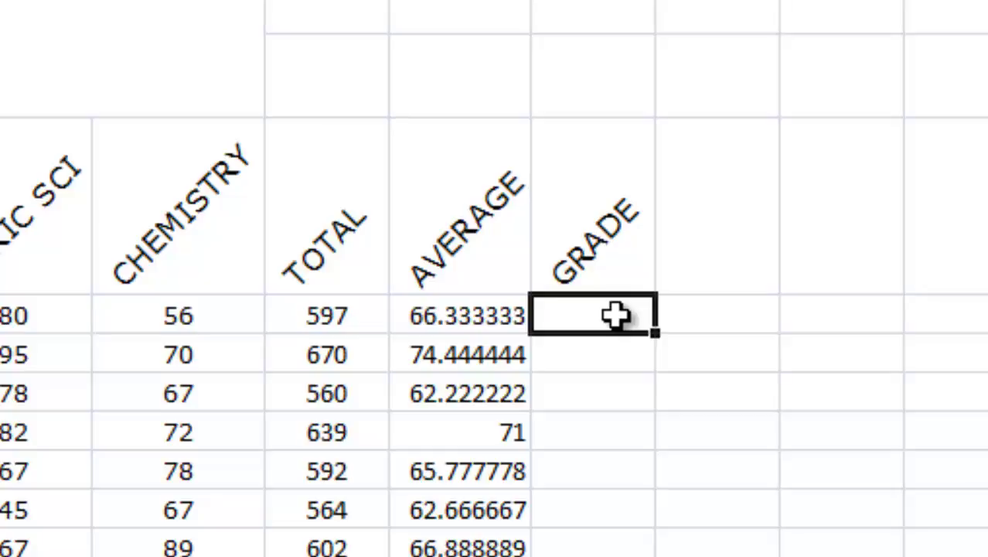
pyautogui.doubleClick(616, 314)
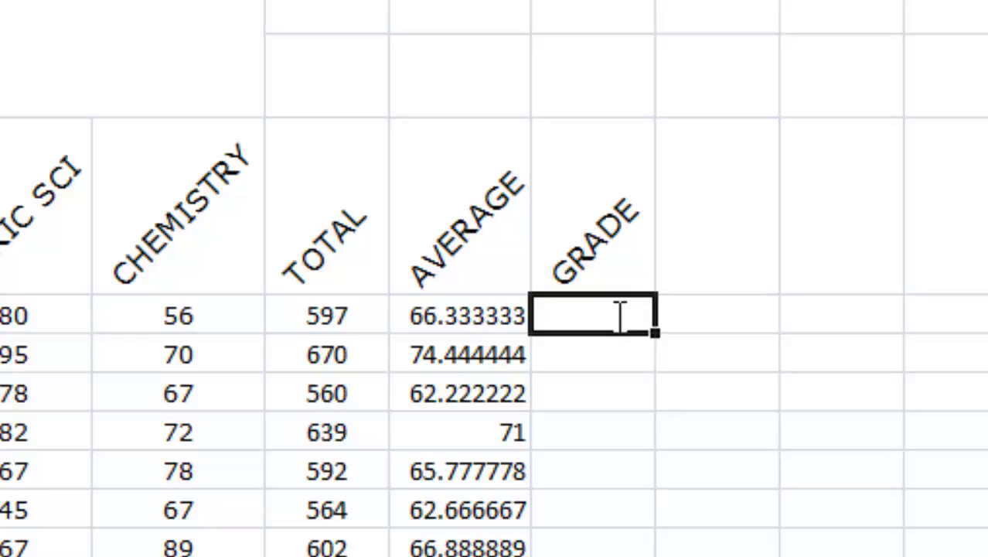
pyautogui.write('=')
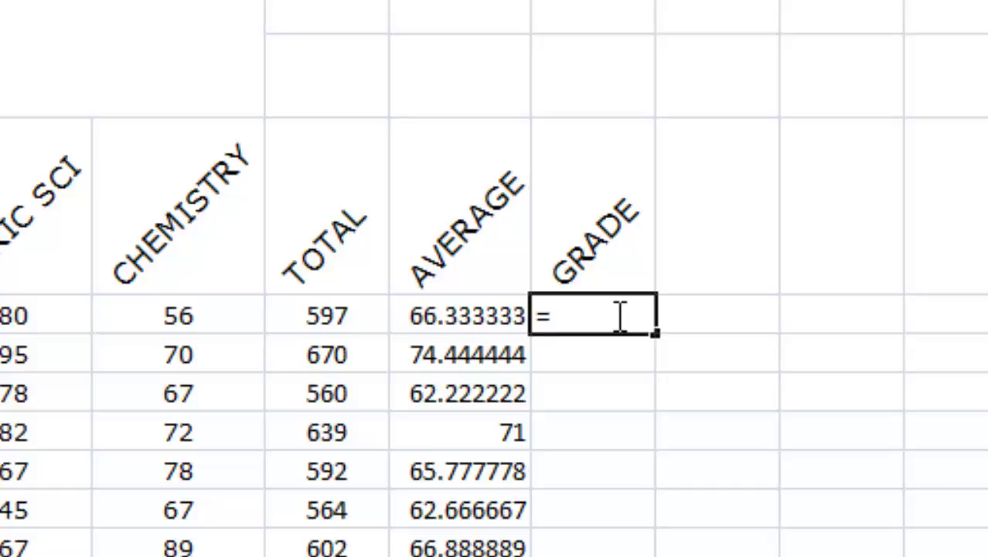
pyautogui.write('i')
pyautogui.press('Return')
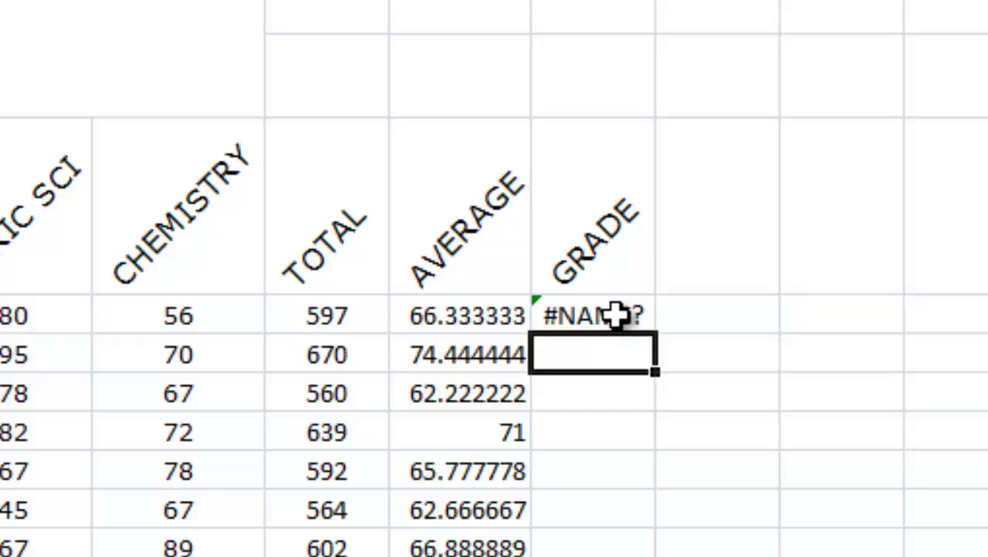
# - Begin an IF formula in N4 that returns "F" when M4<=29, continuing into its value-if-false argument
pyautogui.click(617, 314)
pyautogui.write('=IF(')
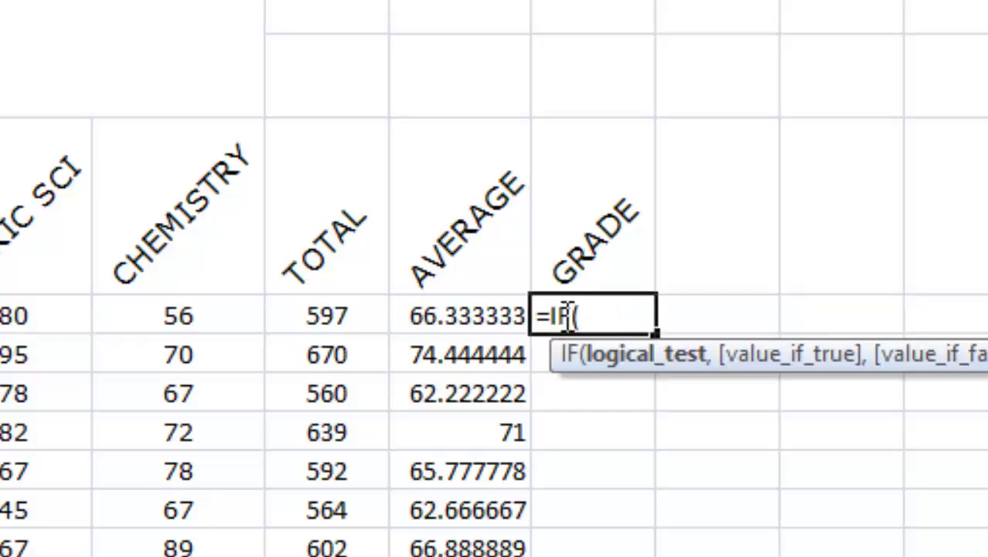
pyautogui.click(464, 317)
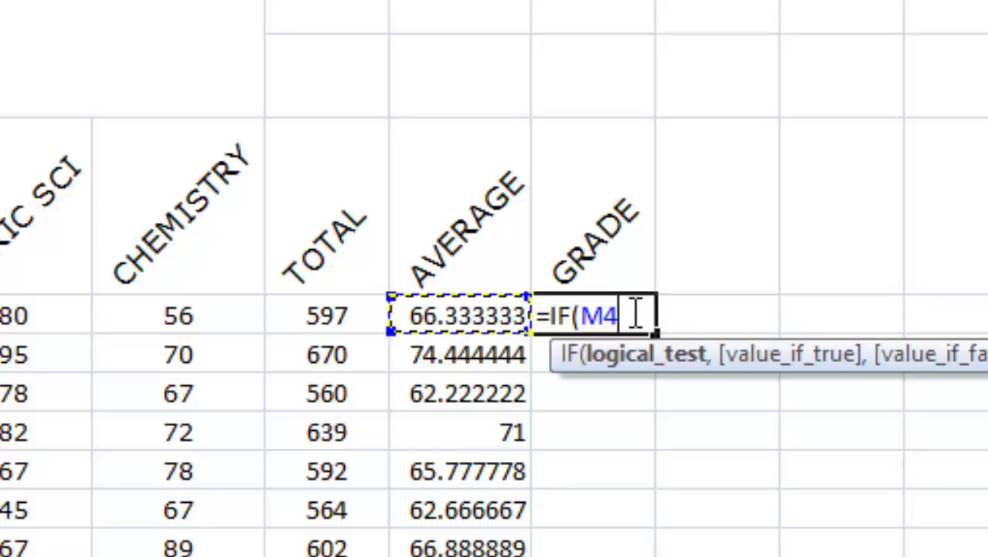
pyautogui.write('<')
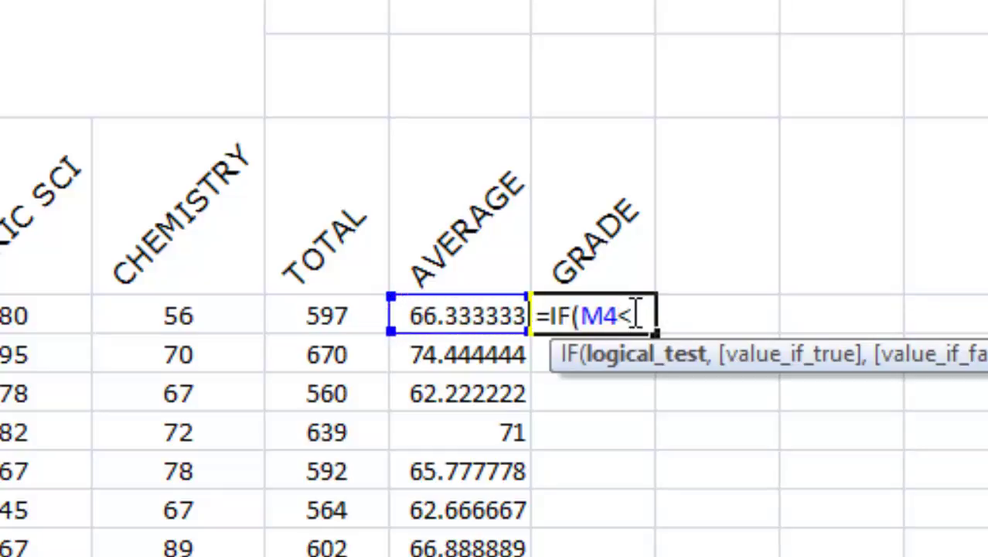
pyautogui.write('=29')
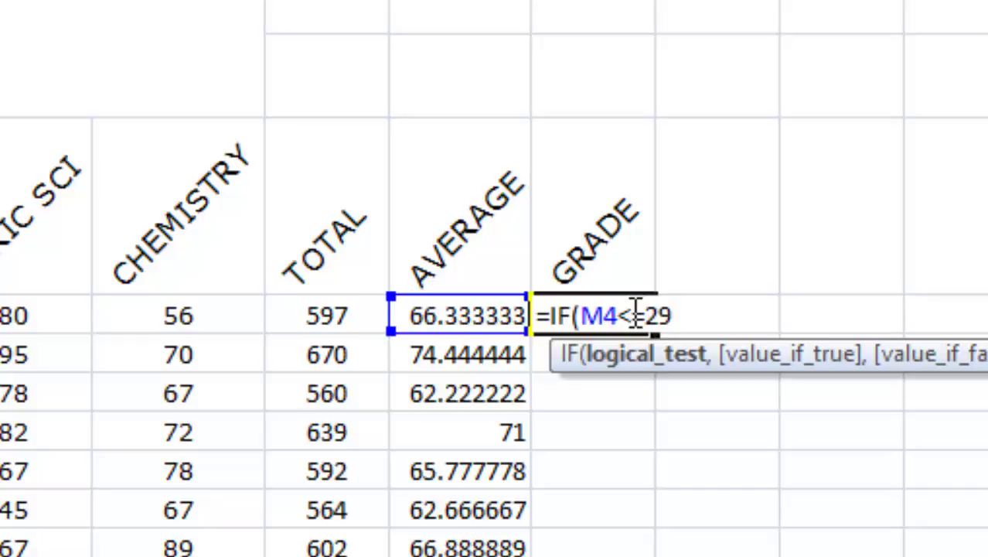
pyautogui.write(',')
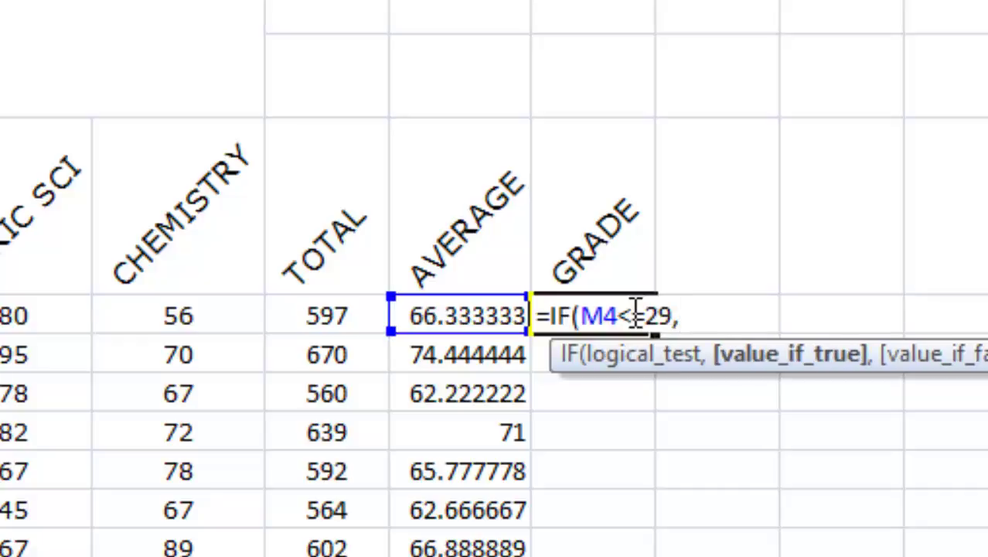
pyautogui.write('"F"')
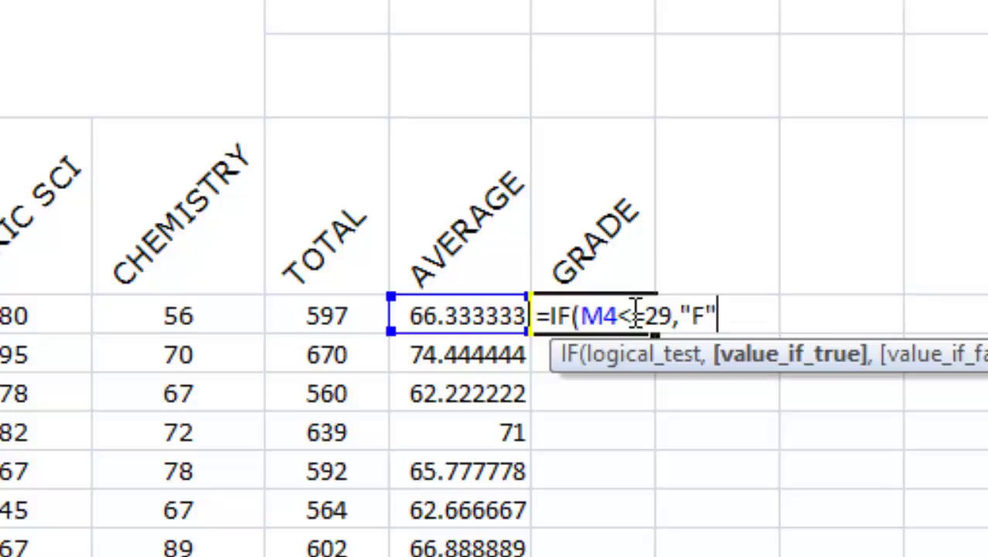
pyautogui.write(',')
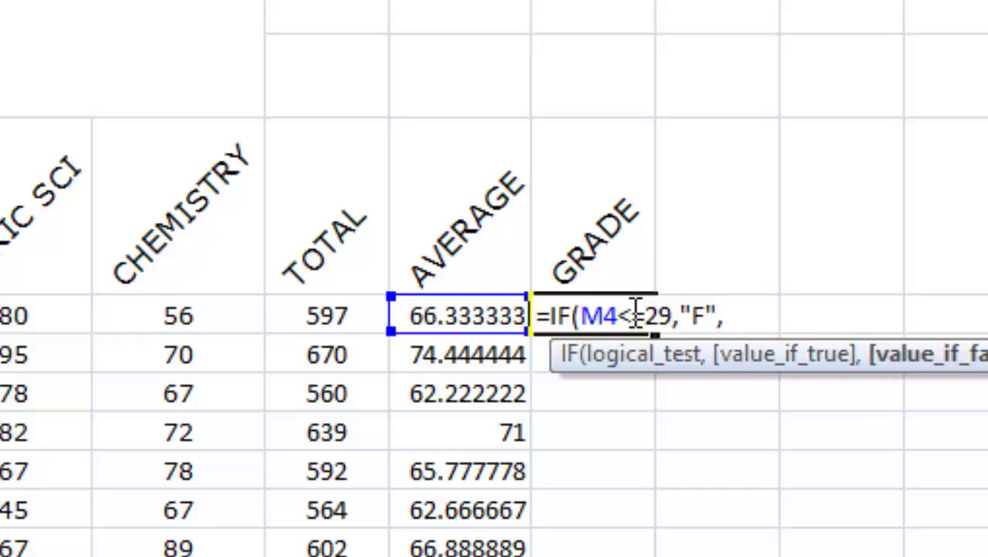
# - Nest a second IF in the N4 formula that returns "E" when M4<=39, followed by a comma
pyautogui.write('IF')
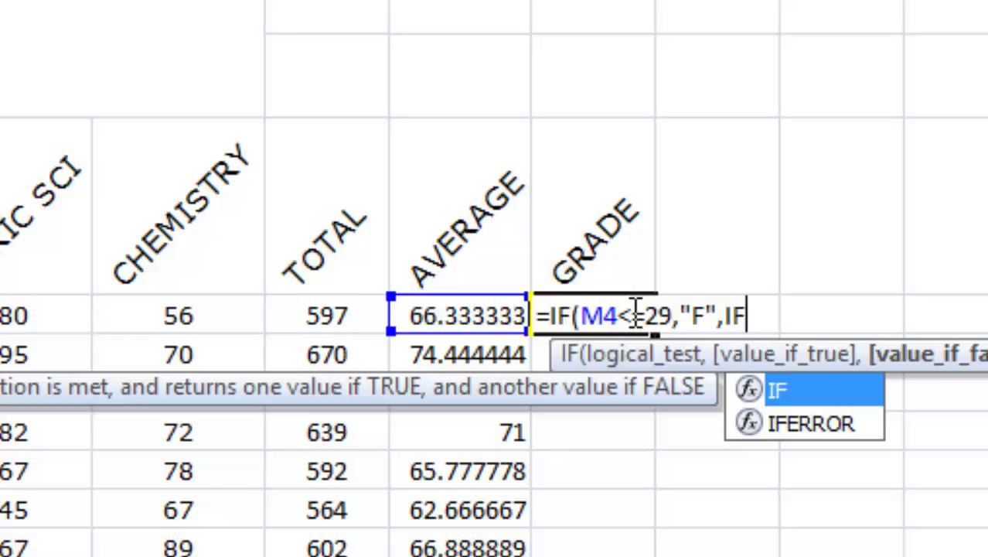
pyautogui.write('(')
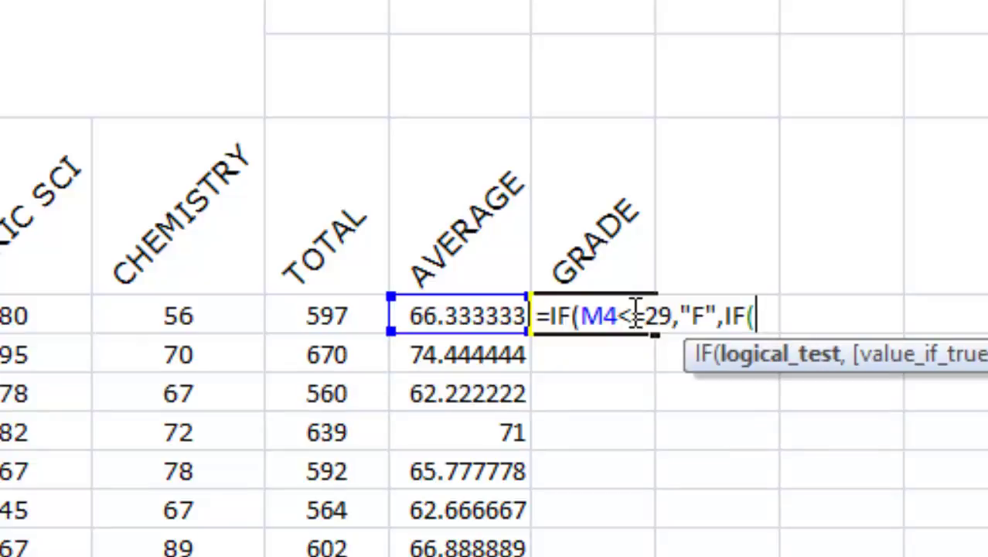
pyautogui.click(472, 319)
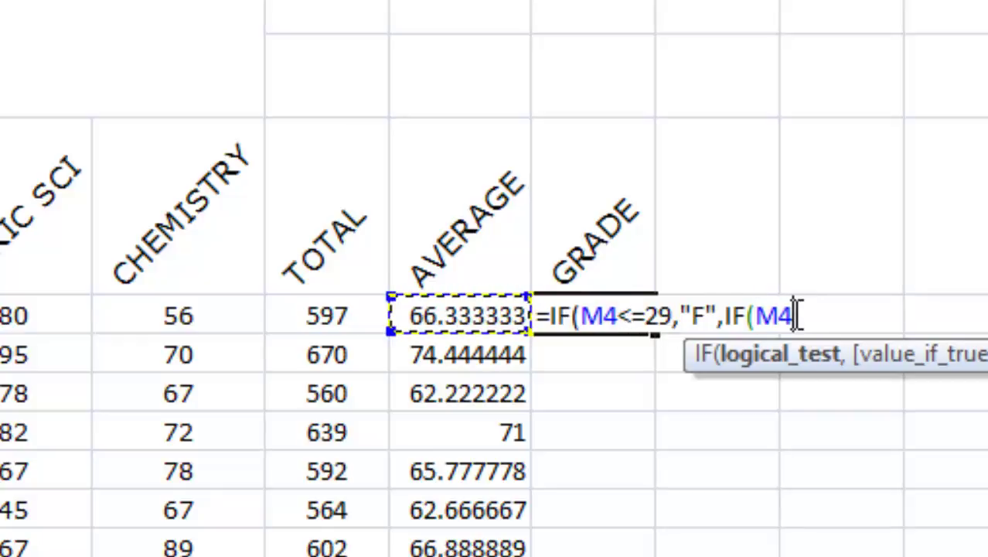
pyautogui.write('<')
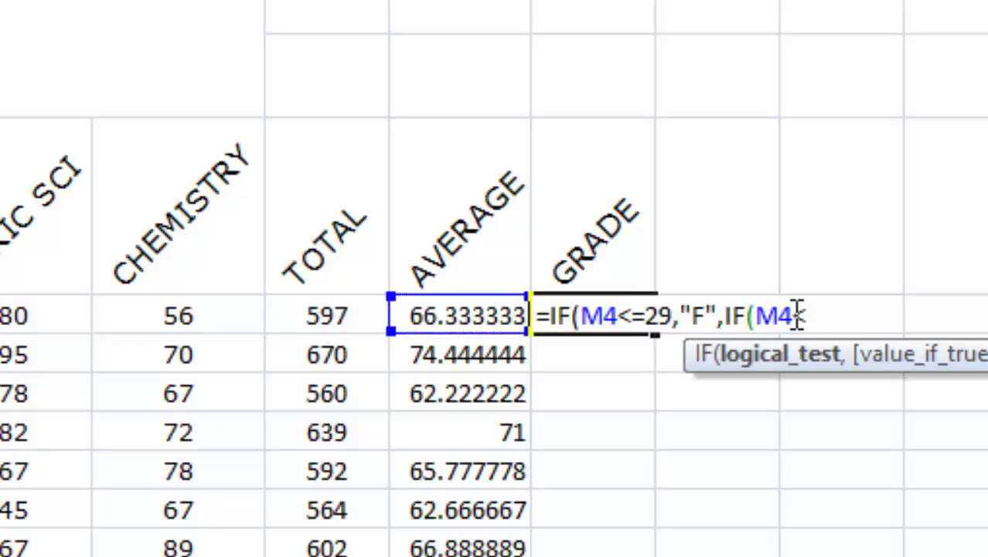
pyautogui.write('=39')
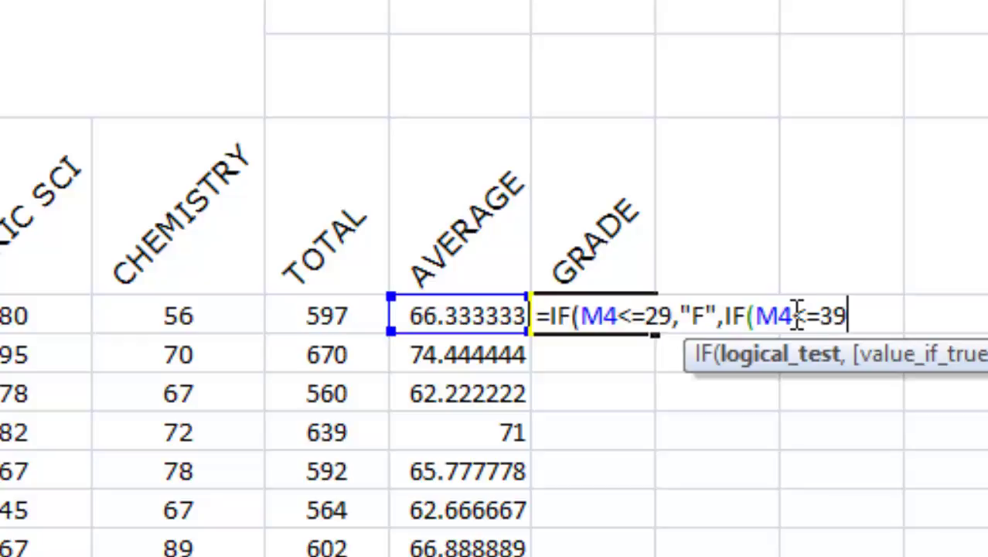
pyautogui.write(',')
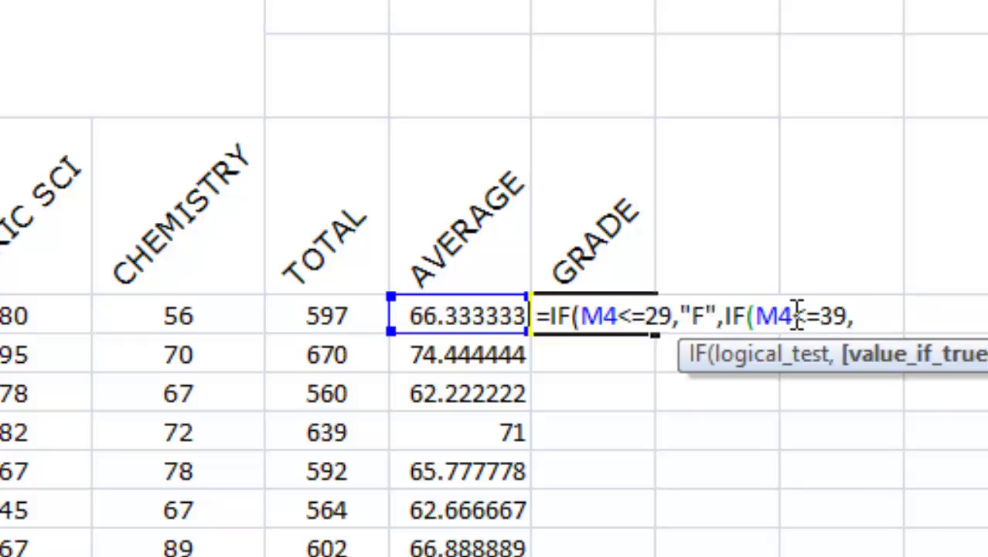
pyautogui.write('"')
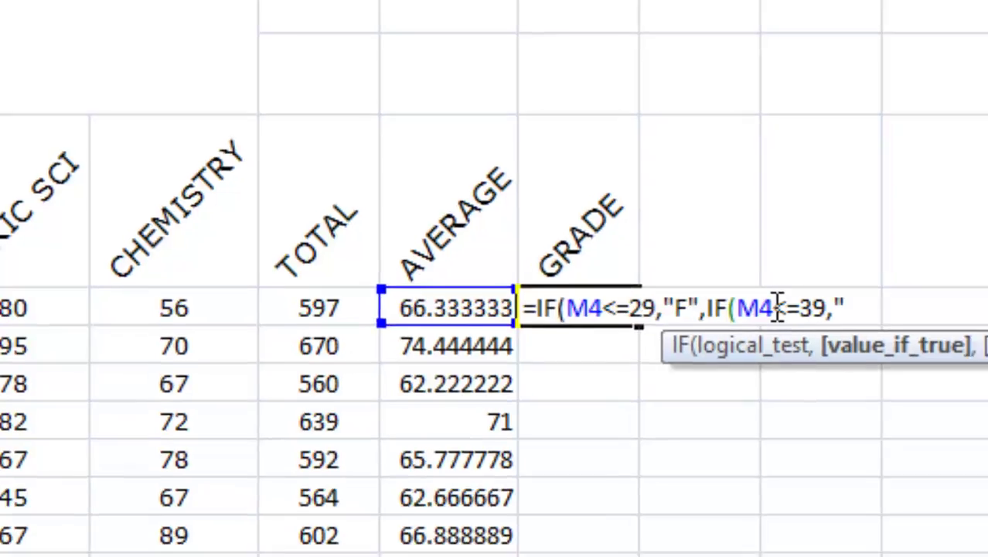
pyautogui.write('E')
pyautogui.write('"')
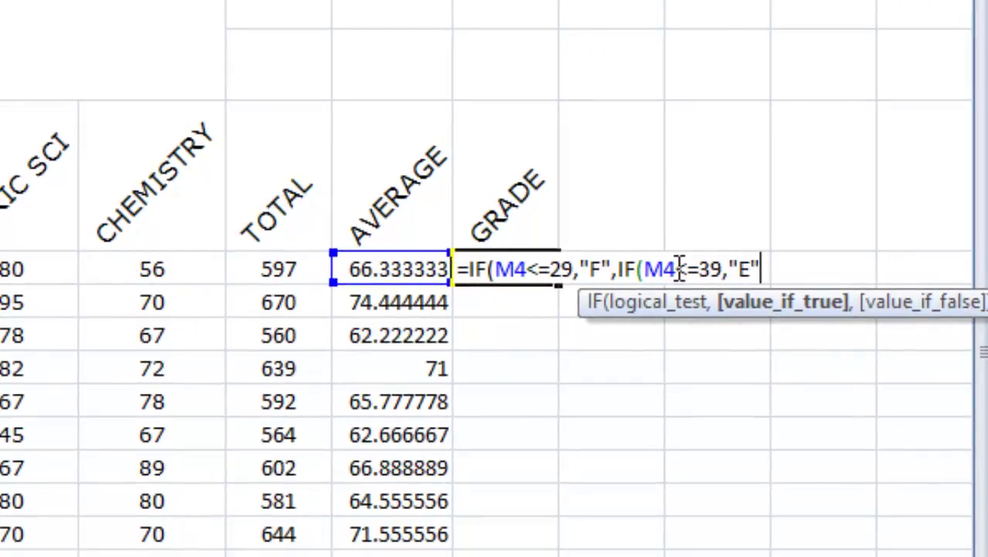
pyautogui.write(',')
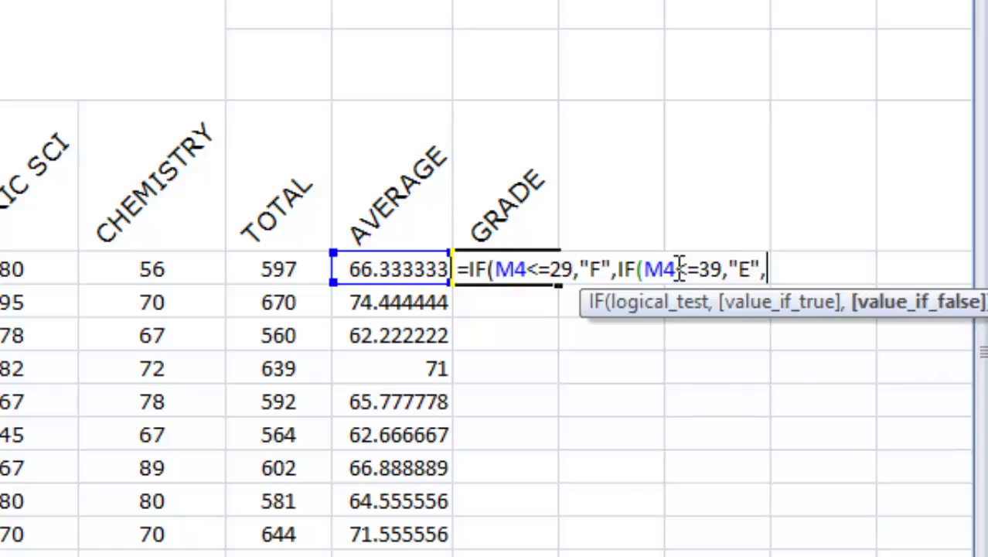
# - Nest a third IF in the N4 formula that returns "D" when M4<=49, followed by a comma
pyautogui.write('IF')
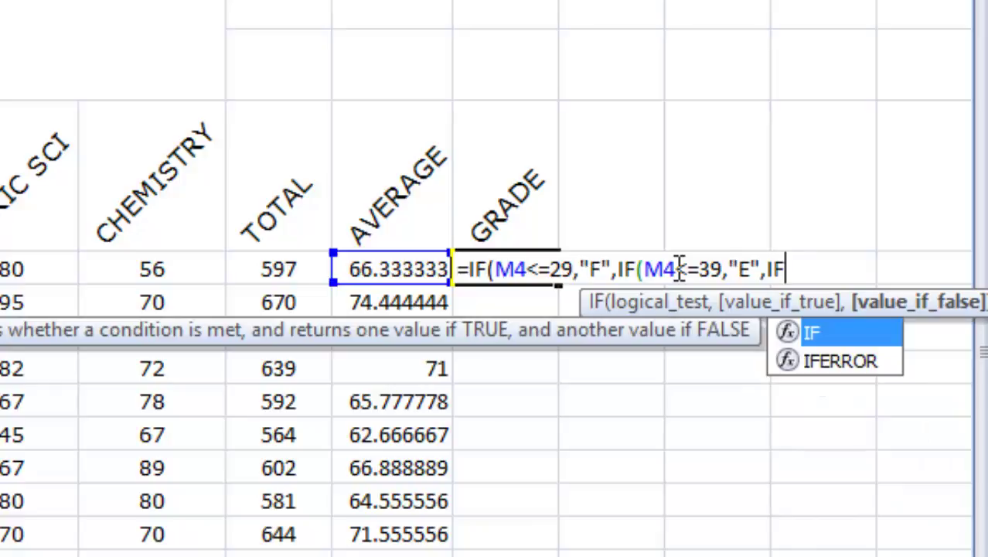
pyautogui.write('(')
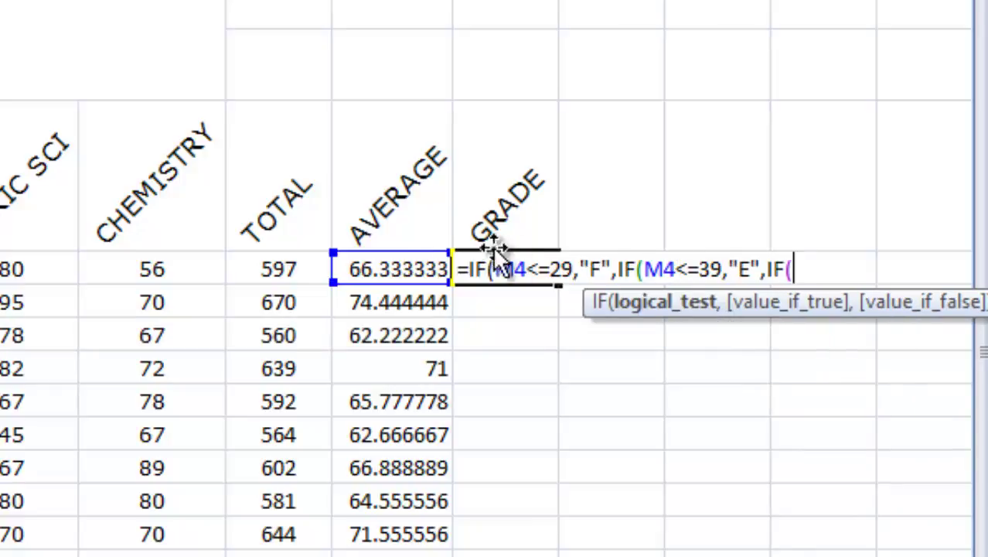
pyautogui.click(375, 277)
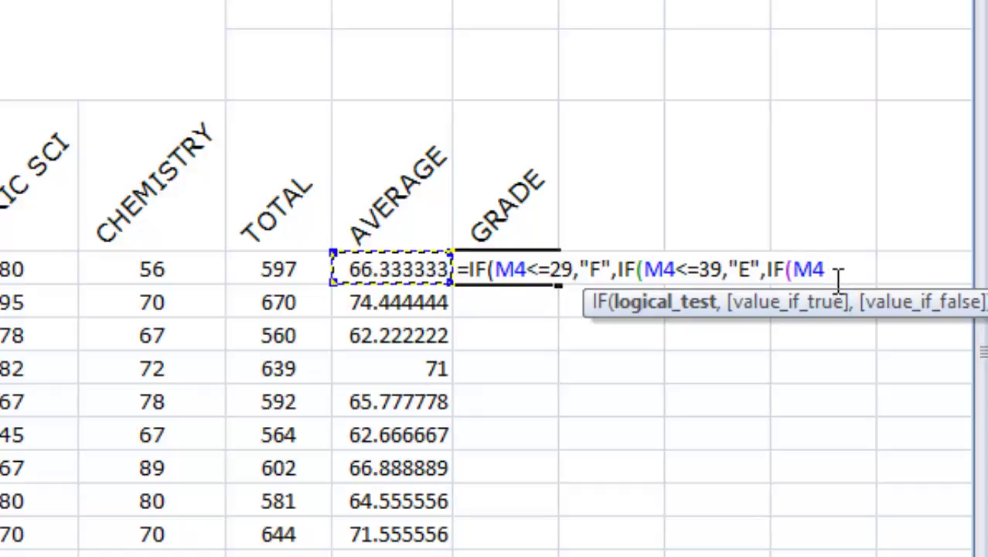
pyautogui.write('<')
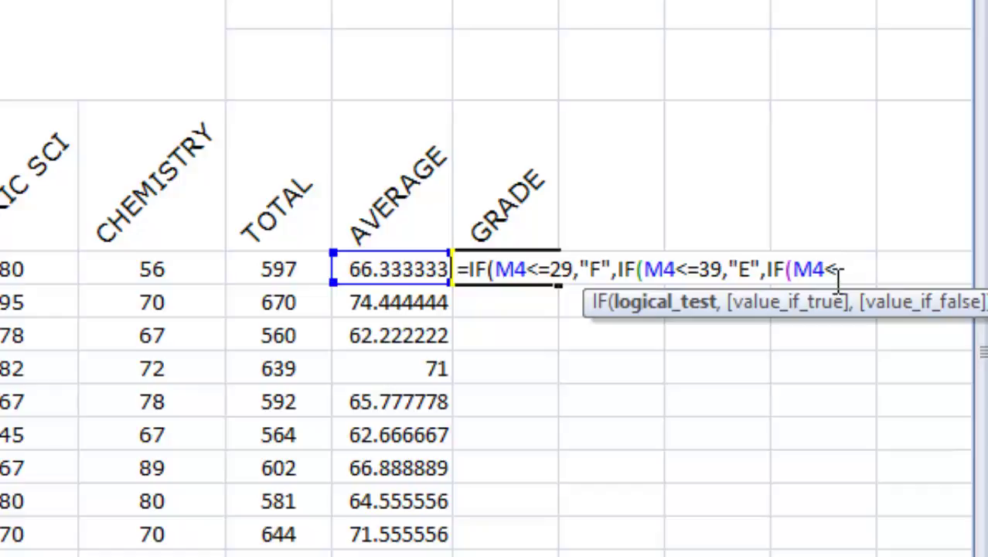
pyautogui.write('=')
pyautogui.write('49,')
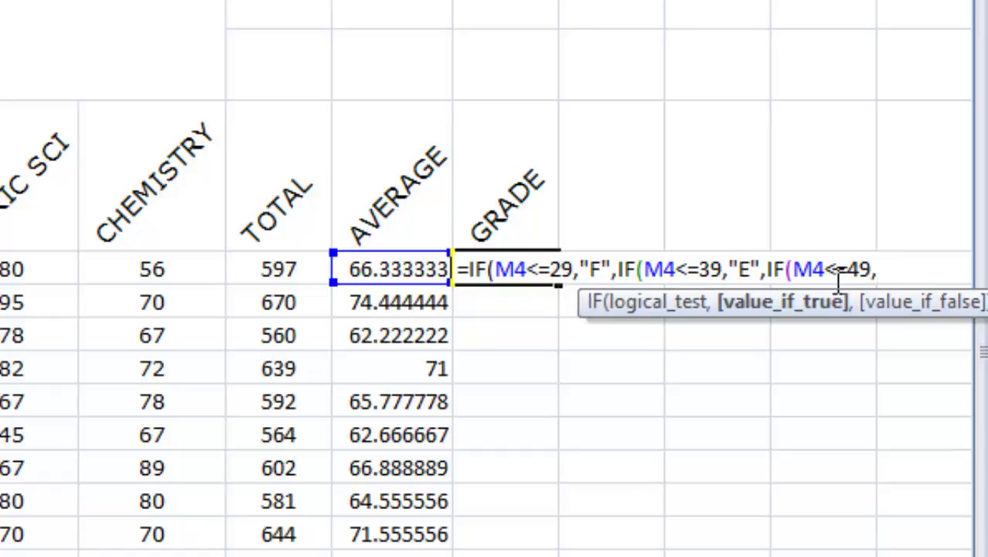
pyautogui.write('"D",')
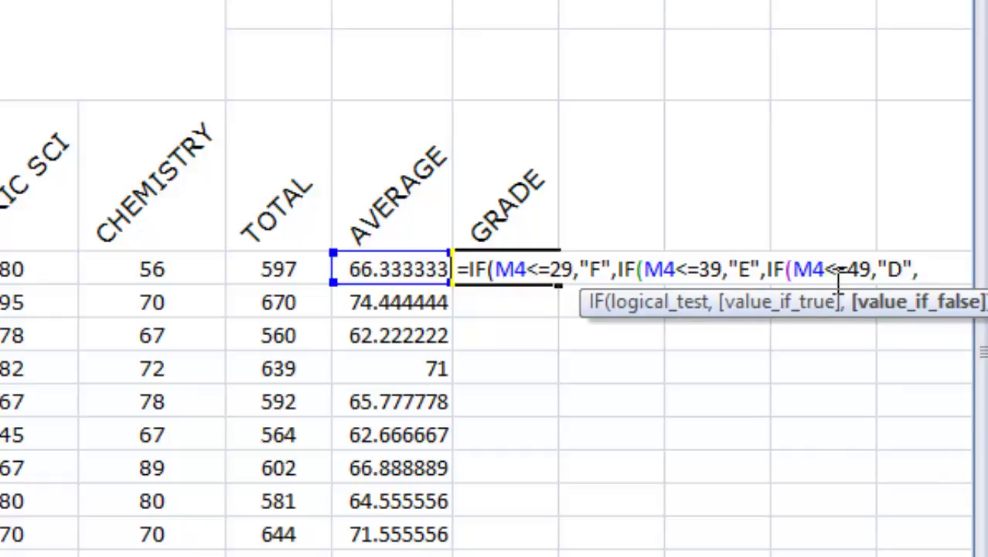
# - Nest a fourth IF in the N4 formula that returns "C" when M4<=59, followed by a comma
pyautogui.write('I')
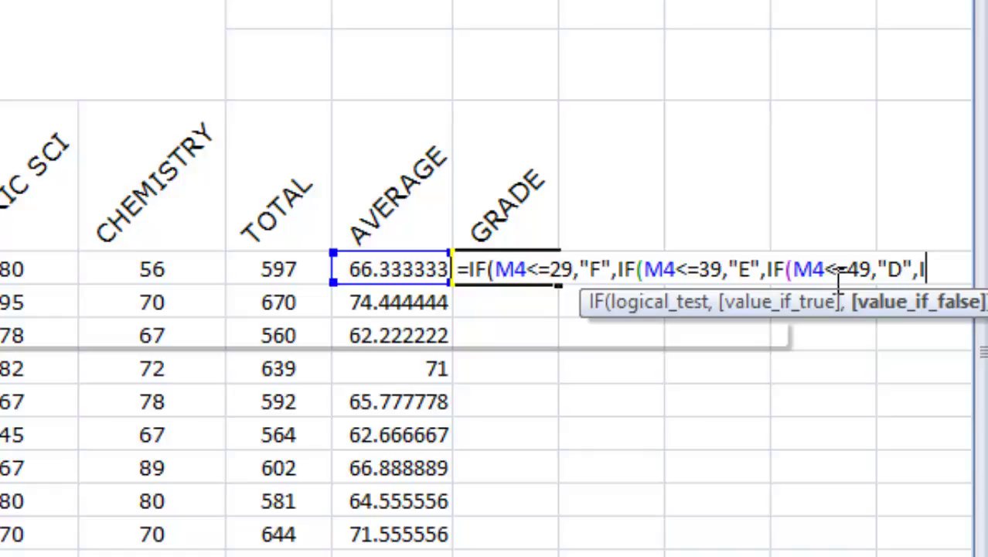
pyautogui.write('F(')
pyautogui.click(360, 269)
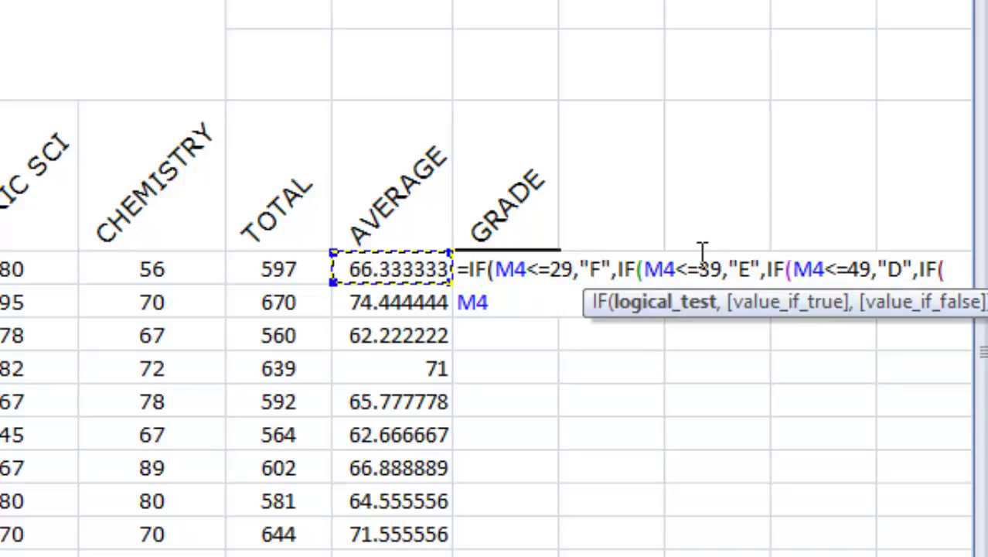
pyautogui.write('<')
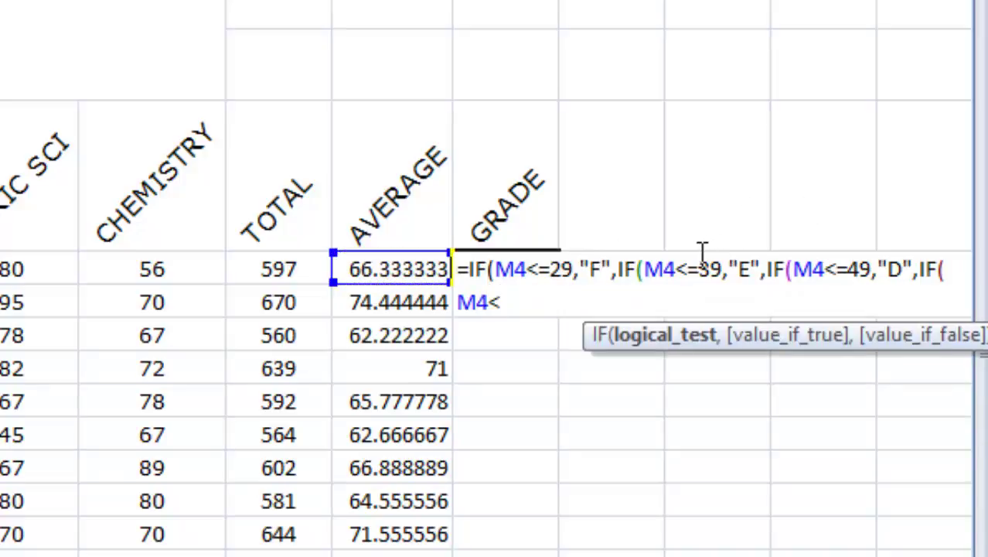
pyautogui.write('=59,"')
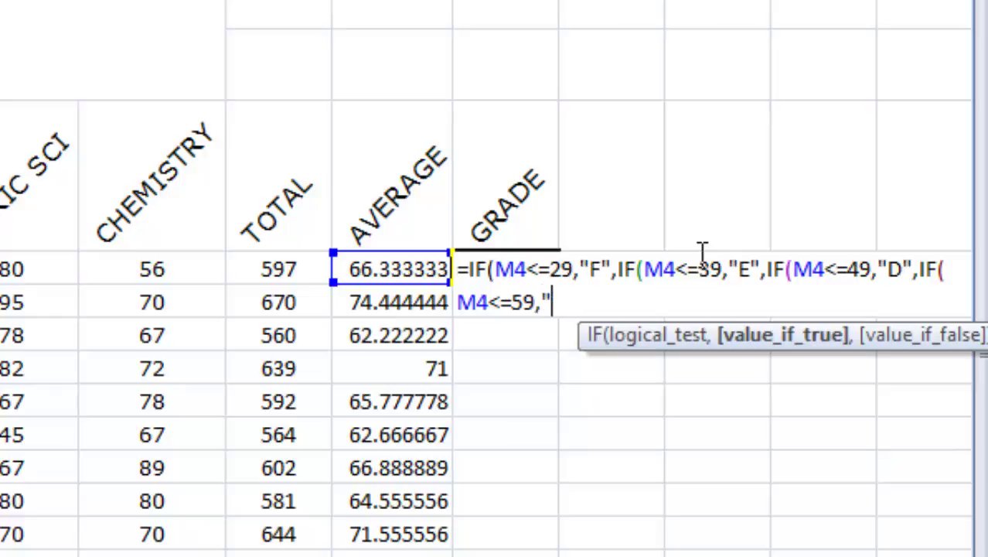
pyautogui.write('C",')
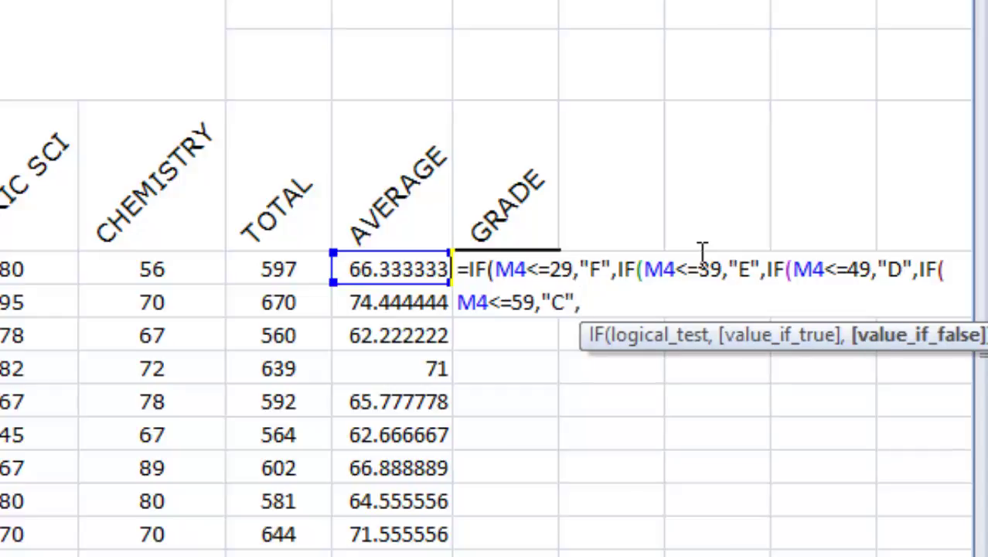
# - Nest a fifth IF in the N4 formula that returns "B" when M5<=79, followed by a comma
pyautogui.write('I')
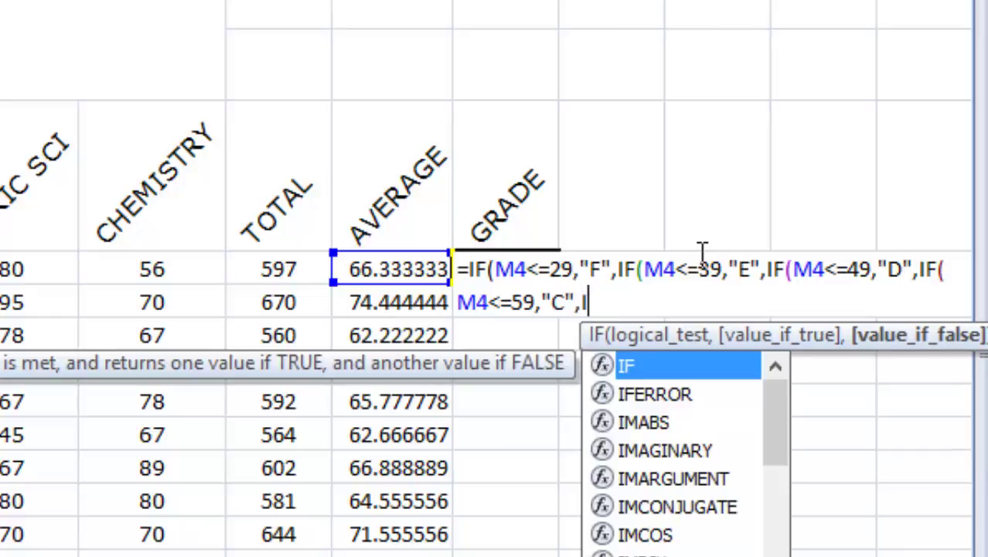
pyautogui.write('F')
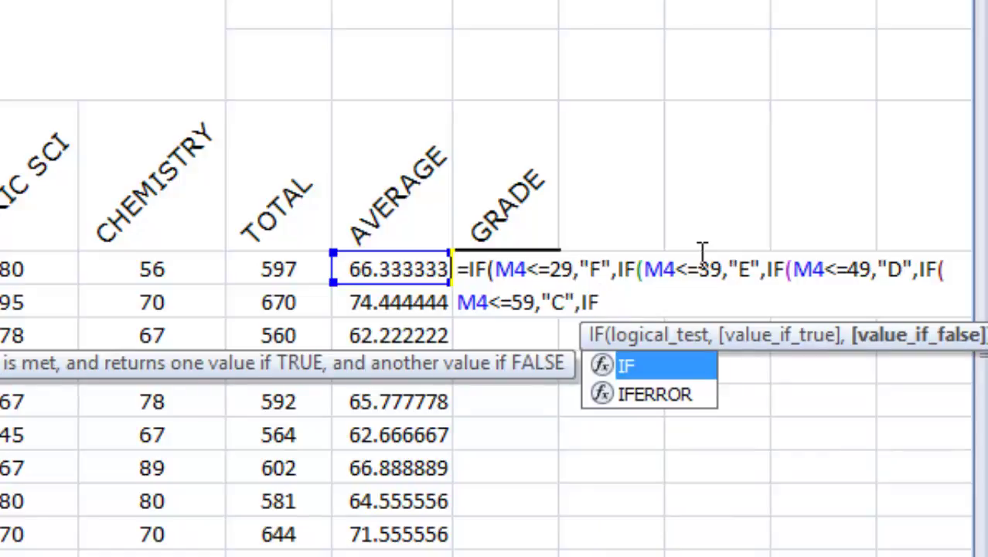
pyautogui.write('(')
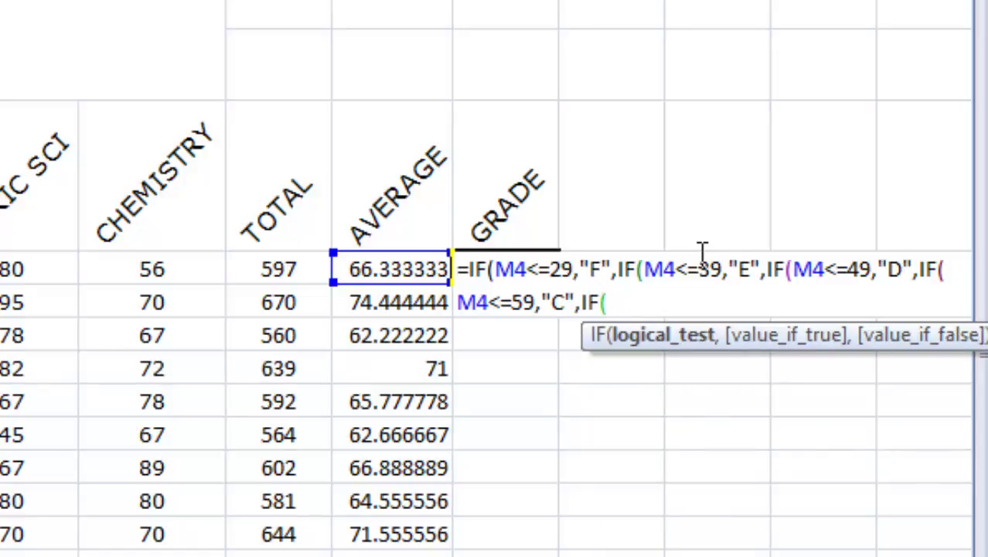
pyautogui.click(379, 298)
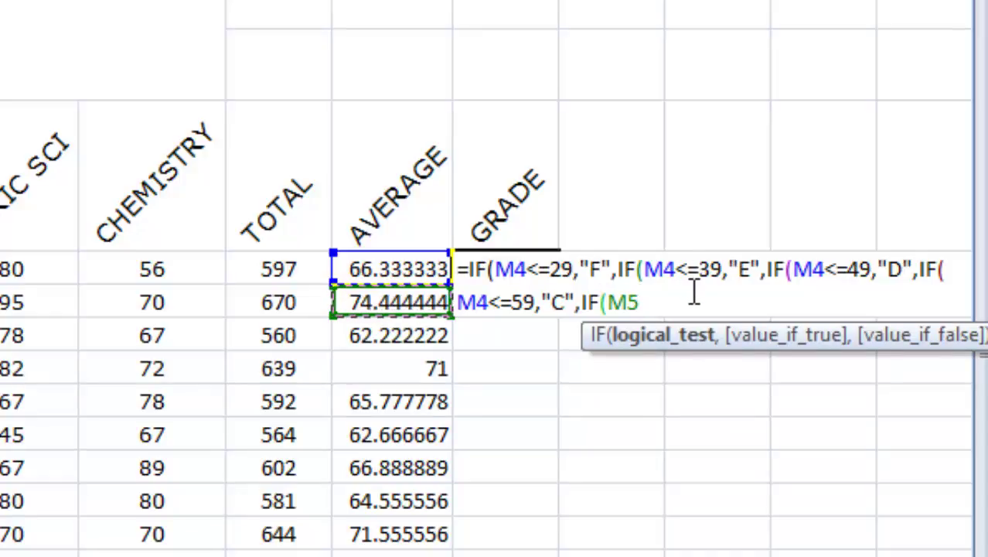
pyautogui.write('<')
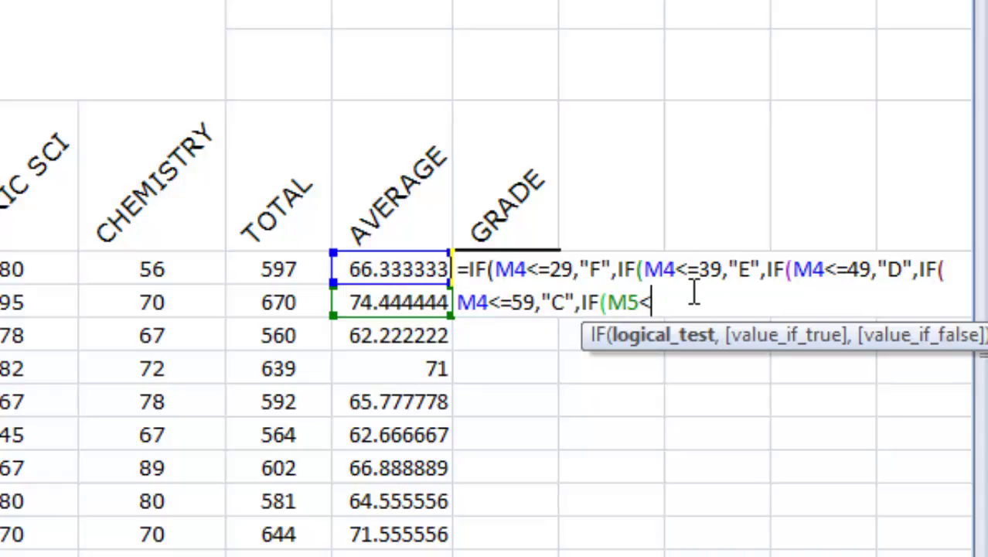
pyautogui.write('=')
pyautogui.write('79,')
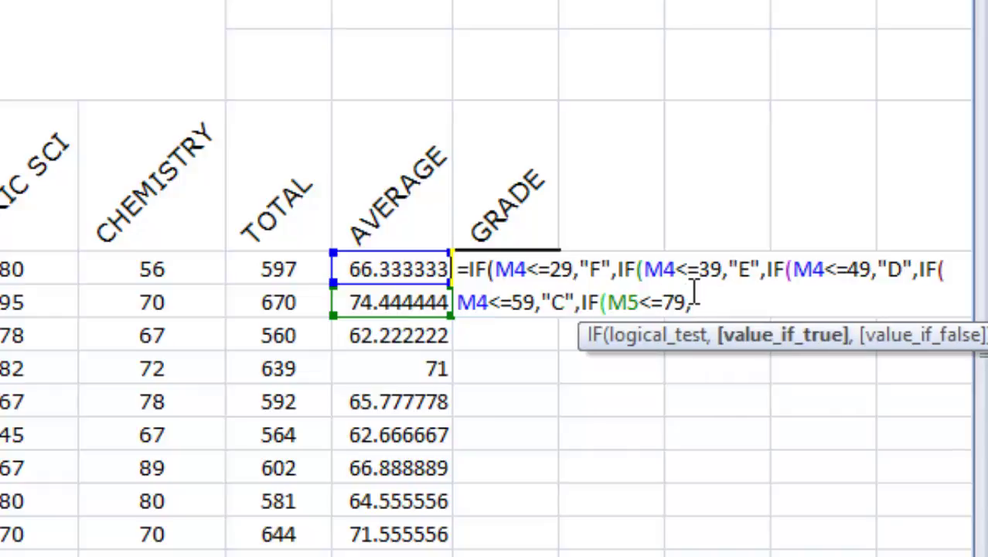
pyautogui.write('"B')
pyautogui.write('",')
# - Complete the N4 formula with "A" as the final value-if-false, close all five nested IFs and enter it
pyautogui.write('"')
pyautogui.press('BackSpace')
pyautogui.write(',"')
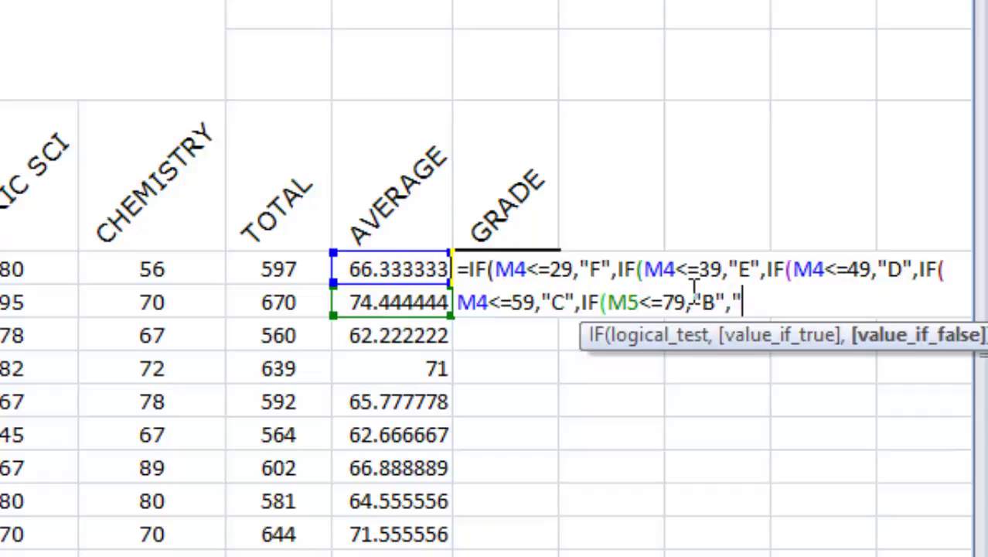
pyautogui.write('A"')
pyautogui.write('))))')
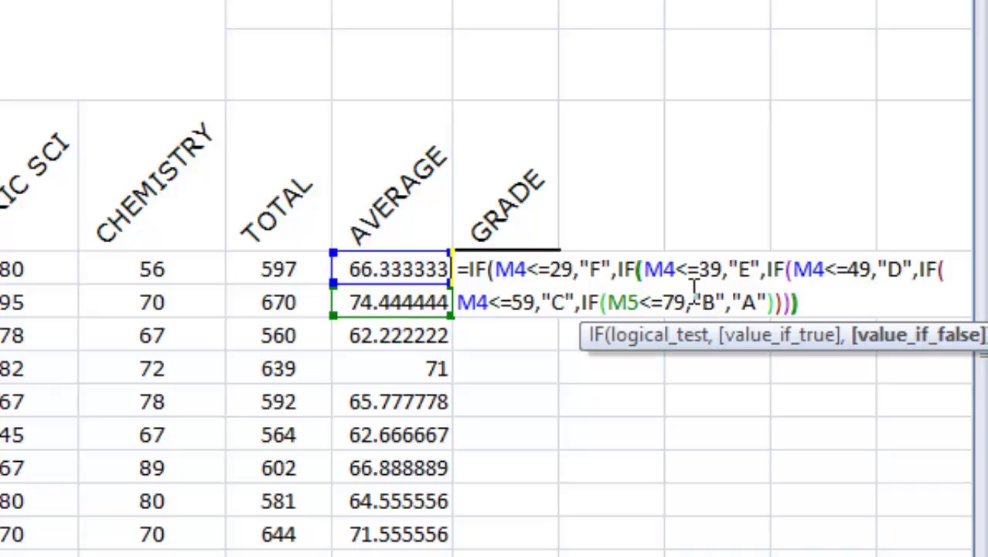
pyautogui.write(')')
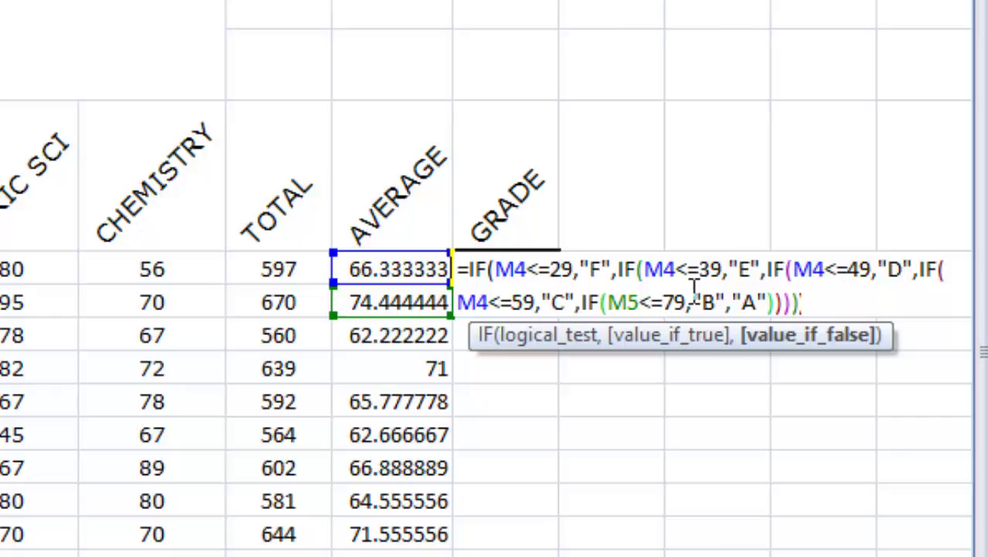
pyautogui.write(')')
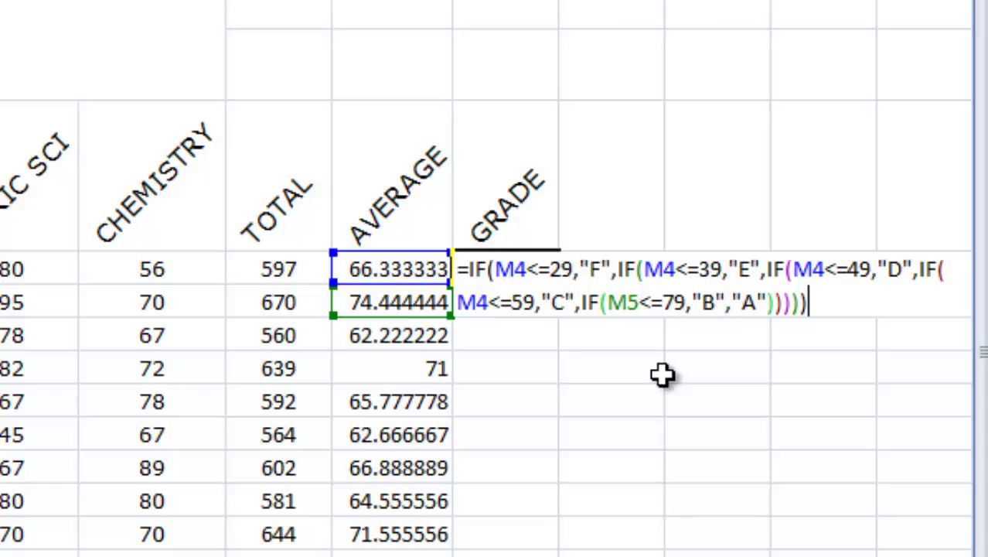
pyautogui.press('Return')
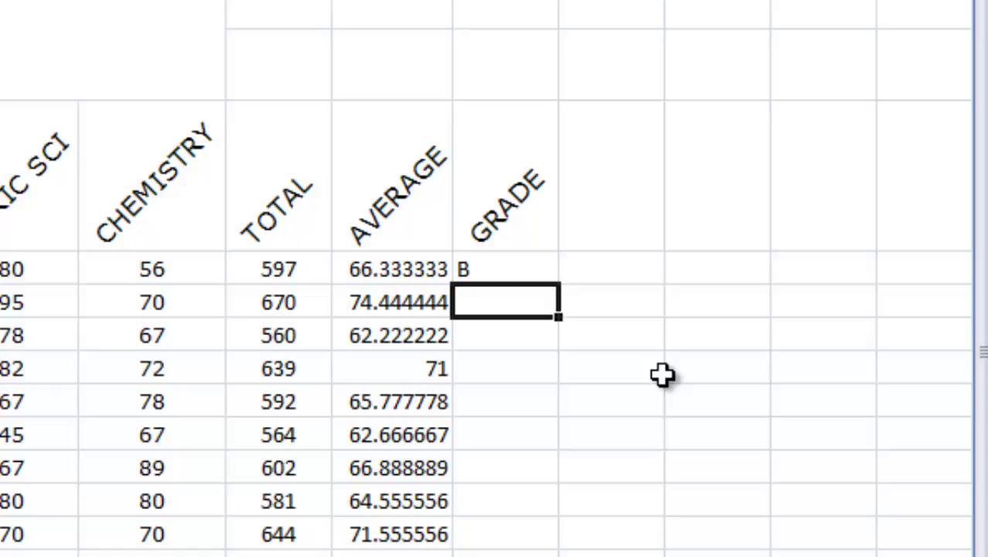
# - Fill the N4 grade formula down the GRADE column to the last student and centre the grades
pyautogui.click(479, 261)
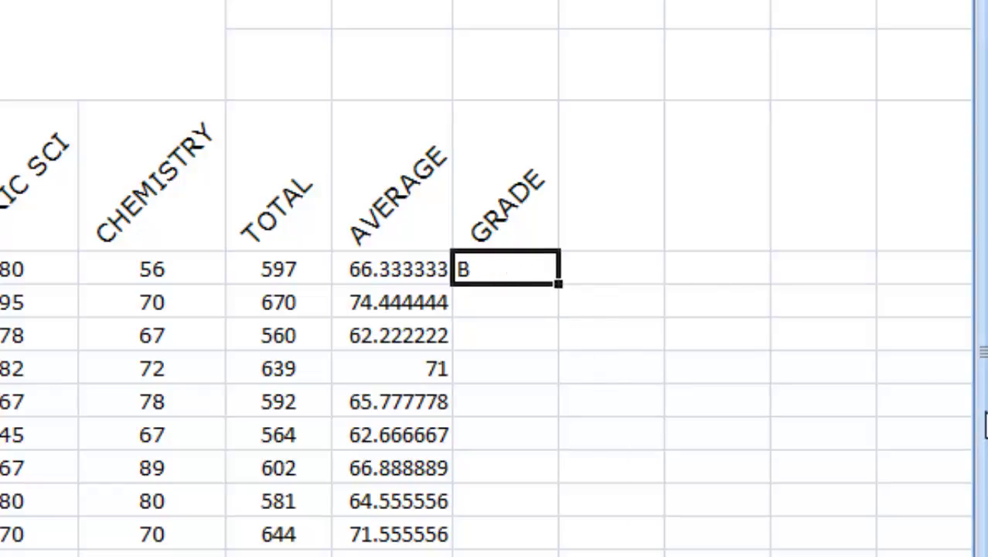
pyautogui.moveTo(985, 422); pyautogui.dragTo(985, 452)
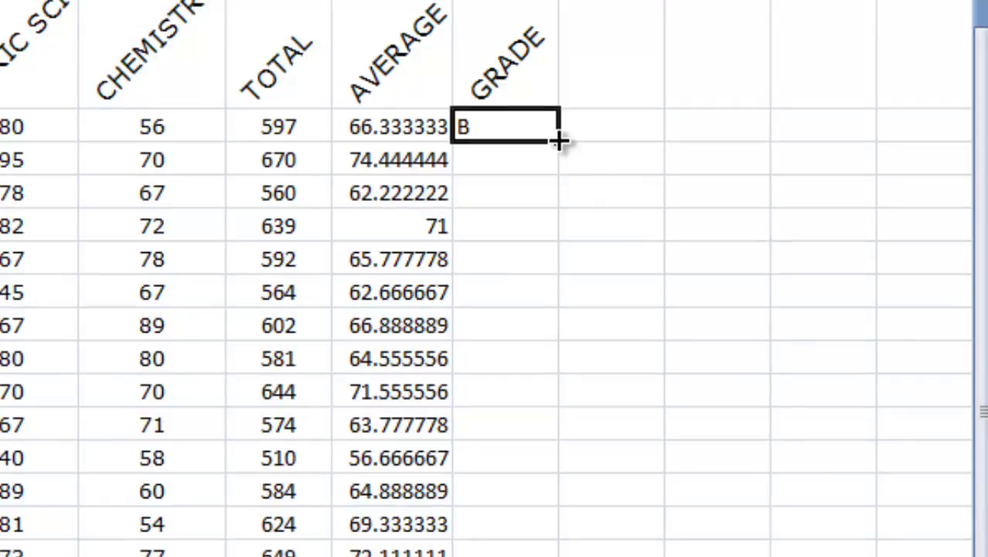
pyautogui.moveTo(558, 140); pyautogui.dragTo(553, 556)
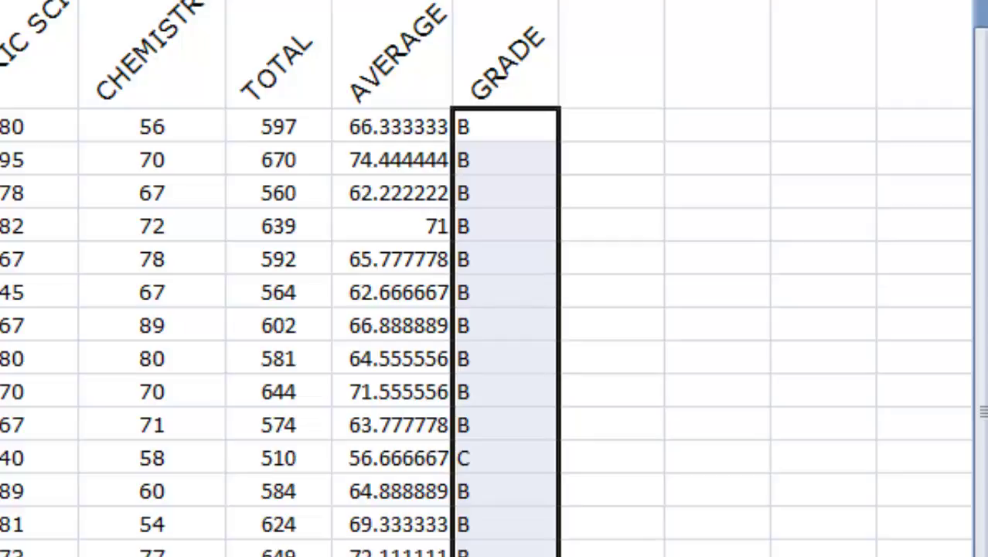
pyautogui.hotkey('ctrl', 'e')
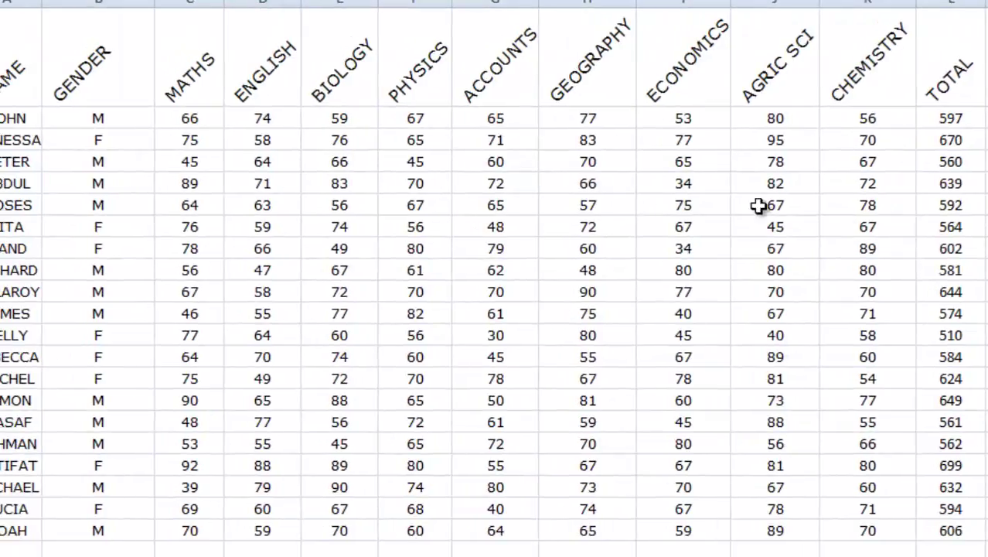
# - Insert a blank sheet column before the ENGLISH column and undo the insertion
pyautogui.click(261, 66)
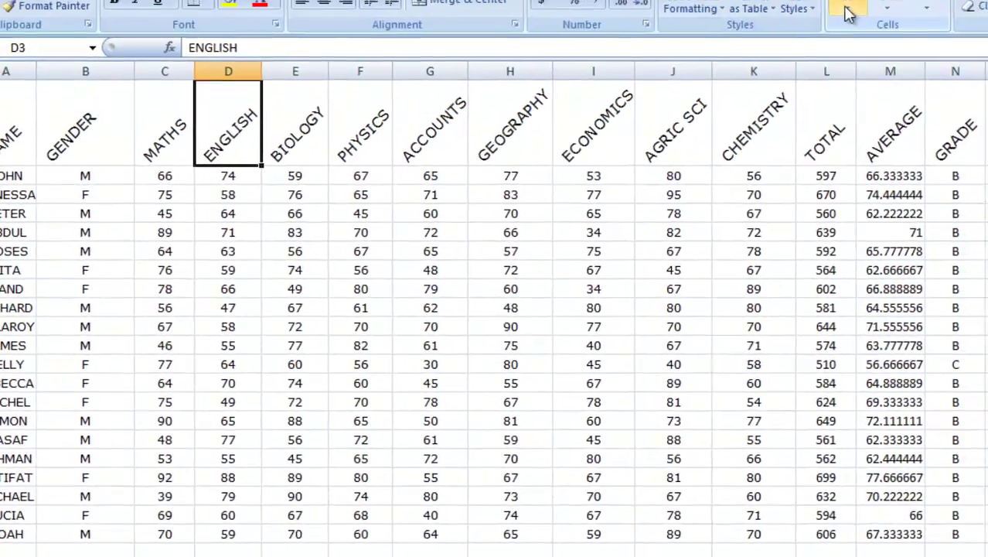
pyautogui.click(828, 14)
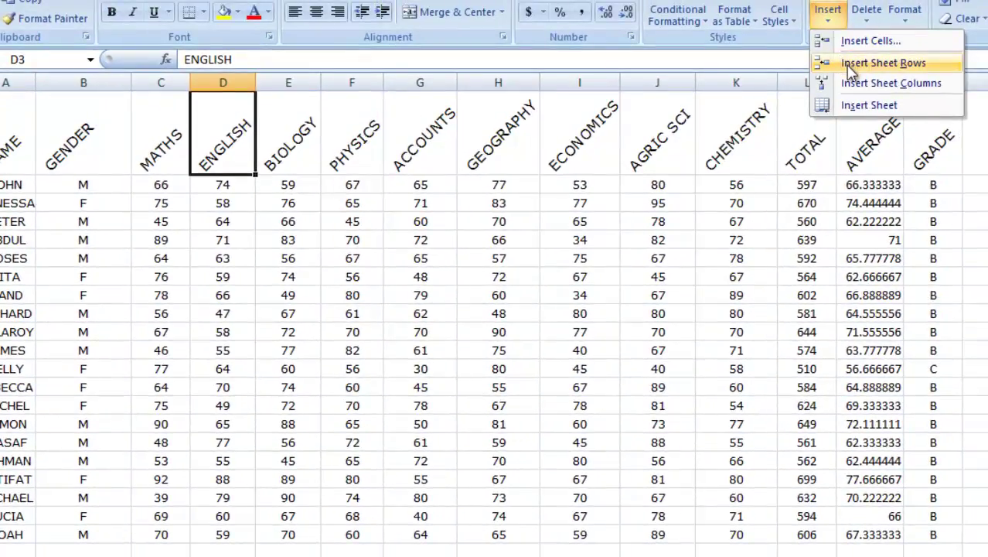
pyautogui.click(847, 64)
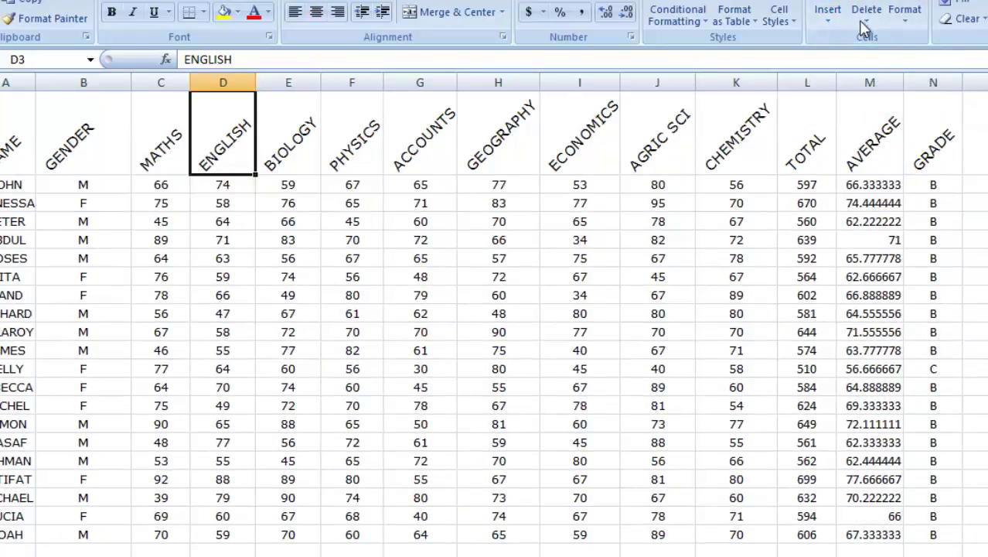
pyautogui.click(829, 15)
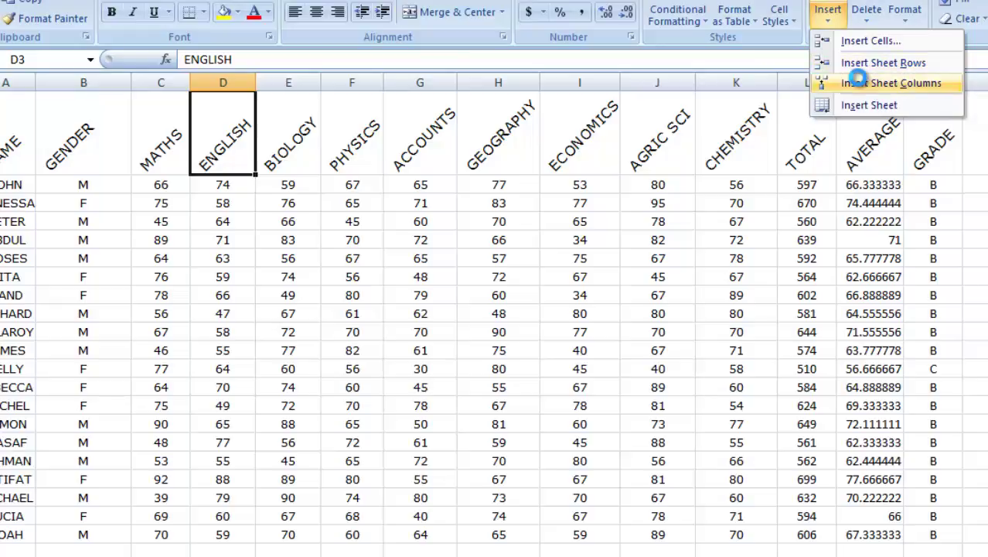
pyautogui.click(863, 82)
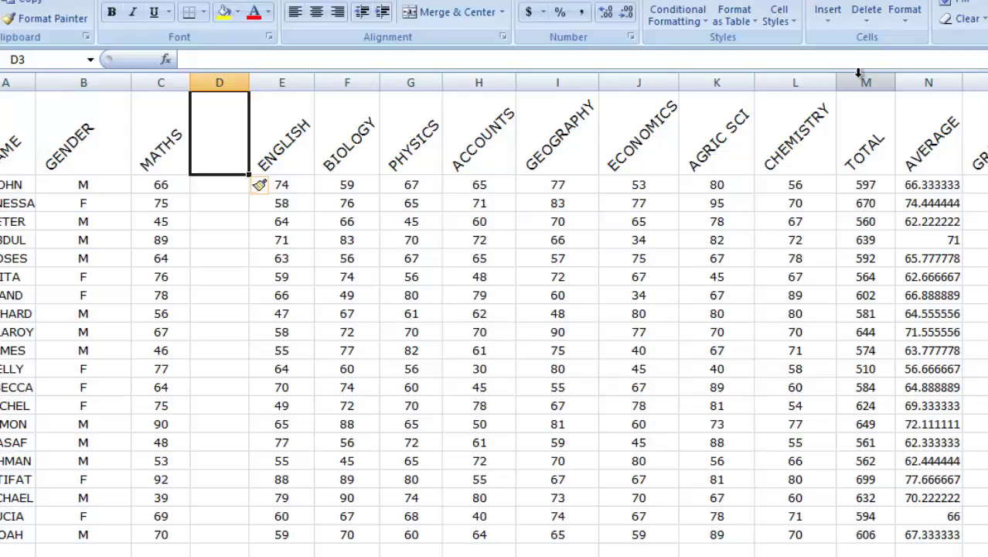
pyautogui.hotkey('ctrl', 'z')
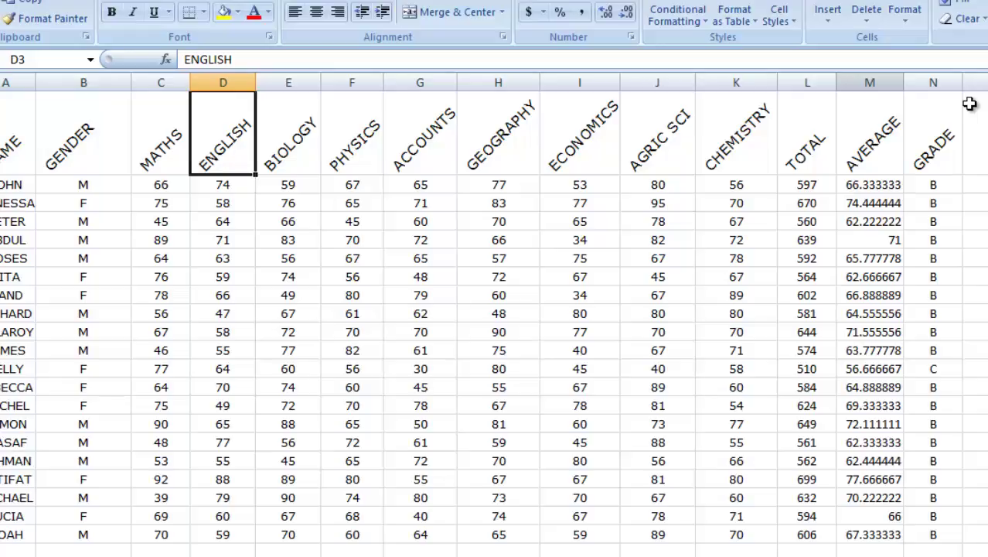
pyautogui.scroll(1, 970, 103)
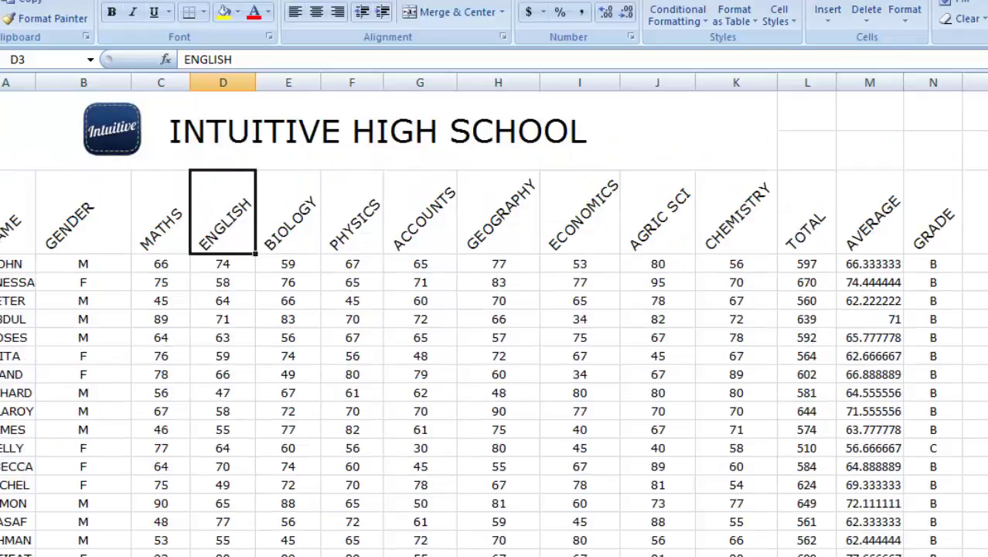